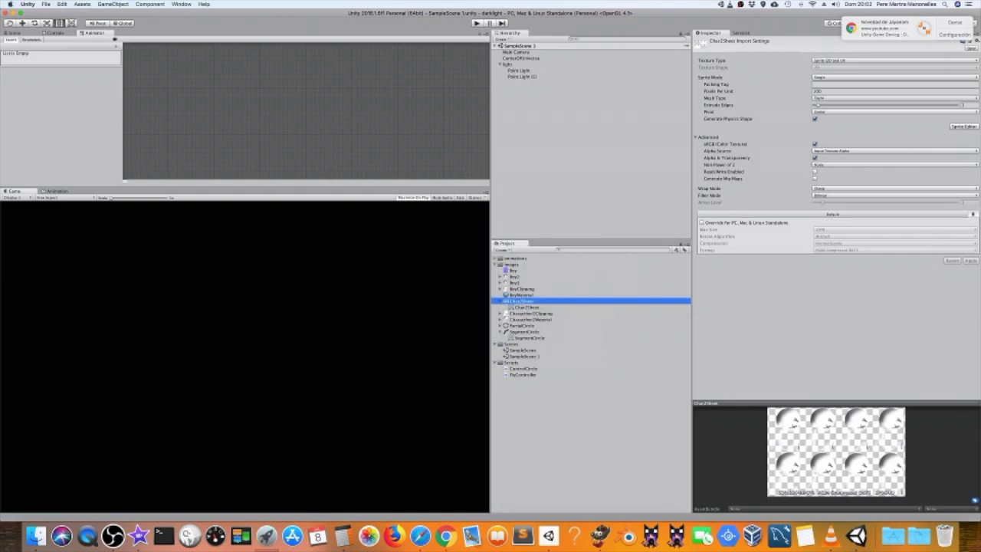
- Switch to Finder to see Char2Sheet.png in the project's Assets/Images folder
{"action": "left_click", "coordinate": [36, 535]}
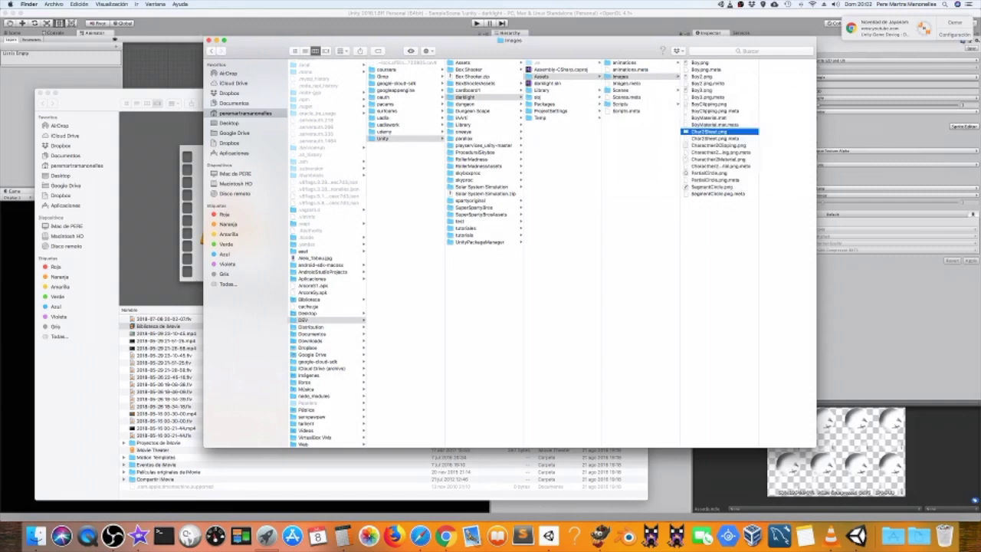
- Bring Unity back to the front, showing Char2Sheet's import settings
{"action": "left_click", "coordinate": [838, 441]}
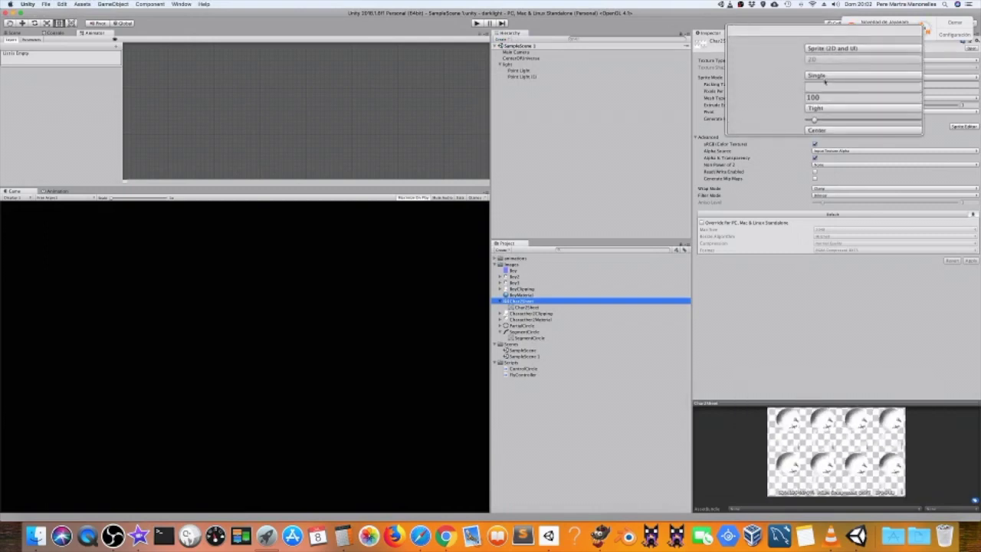
- Set Char2Sheet's Sprite Mode to Multiple, keep Pixels Per Unit at 100, apply, and open Sprite Editor
{"action": "left_click", "coordinate": [895, 77]}
{"action": "left_click", "coordinate": [843, 86]}
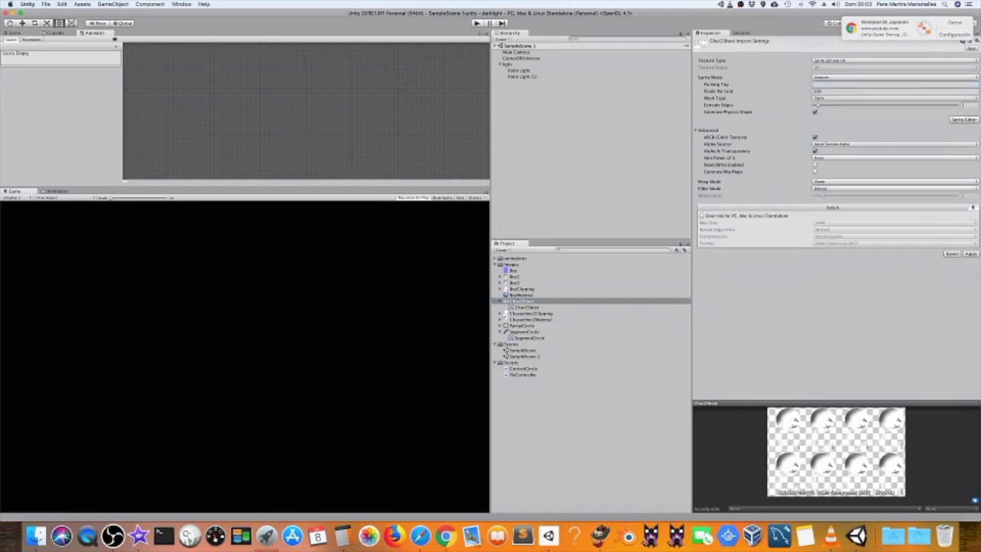
{"action": "left_click", "coordinate": [895, 91]}
{"action": "type", "text": "100000"}
{"action": "key", "text": "Return"}
{"action": "key", "text": "Right"}
{"action": "key", "text": "BackSpace"}
{"action": "key", "text": "BackSpace"}
{"action": "key", "text": "BackSpace"}
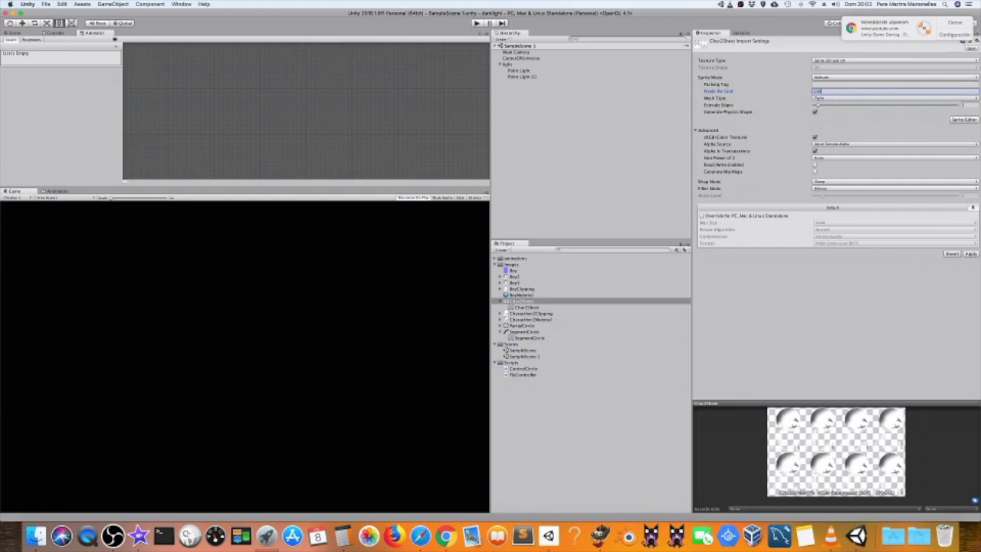
{"action": "key", "text": "Tab"}
{"action": "left_click", "coordinate": [964, 120]}
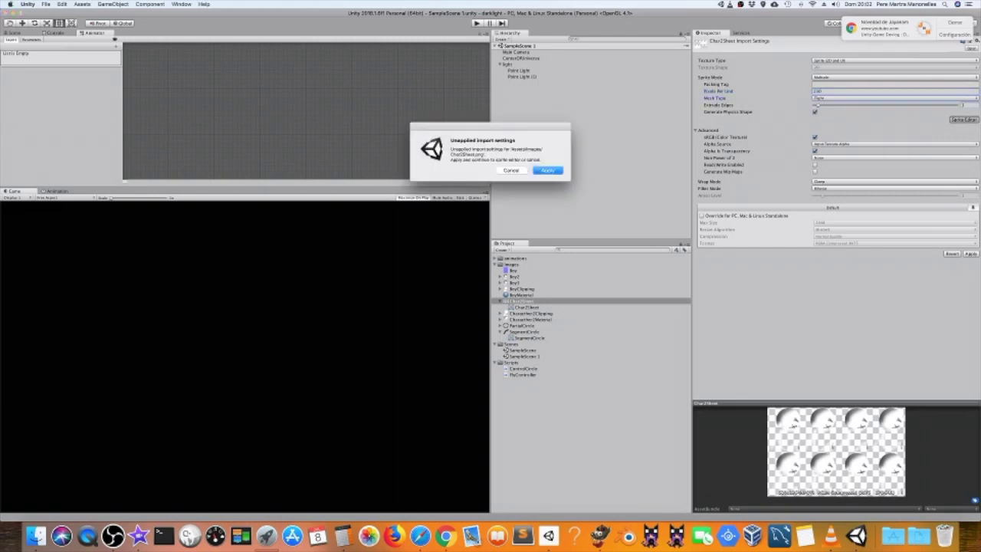
{"action": "left_click", "coordinate": [547, 170]}
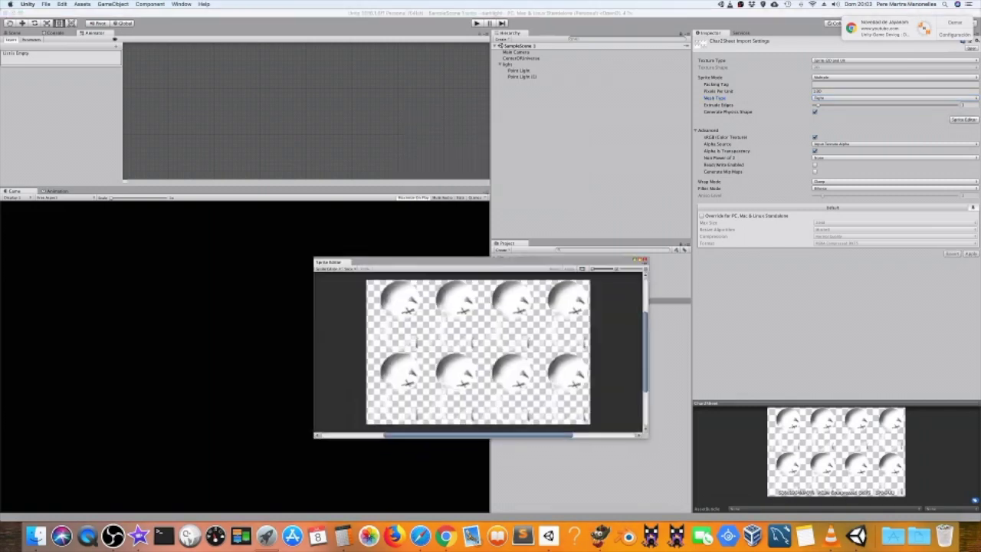
- Move the Sprite Editor window higher and inspect the sprite sheet
{"action": "left_click_drag", "start_coordinate": [475, 275], "coordinate": [499, 120]}
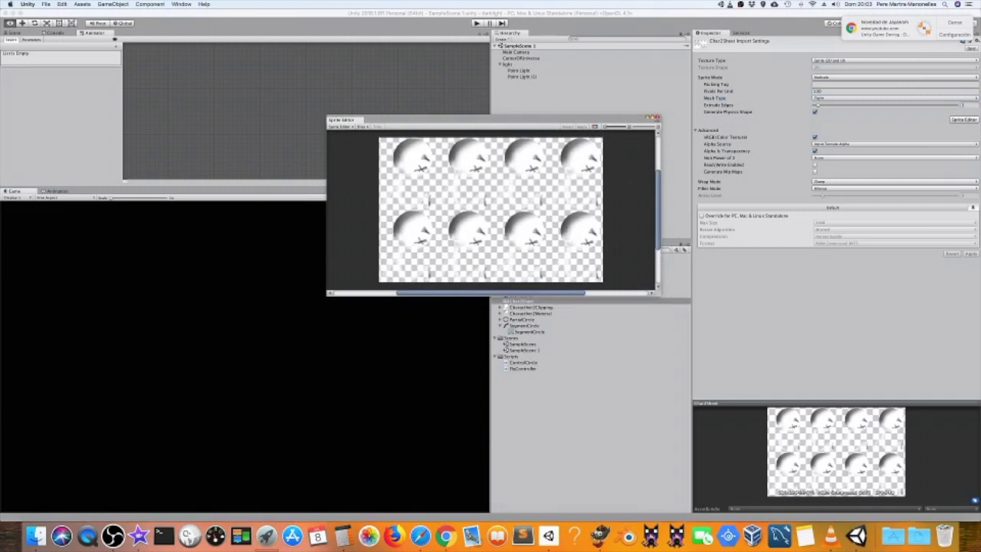
{"action": "scroll", "coordinate": [491, 209], "scroll_direction": "up", "scroll_amount": 5}
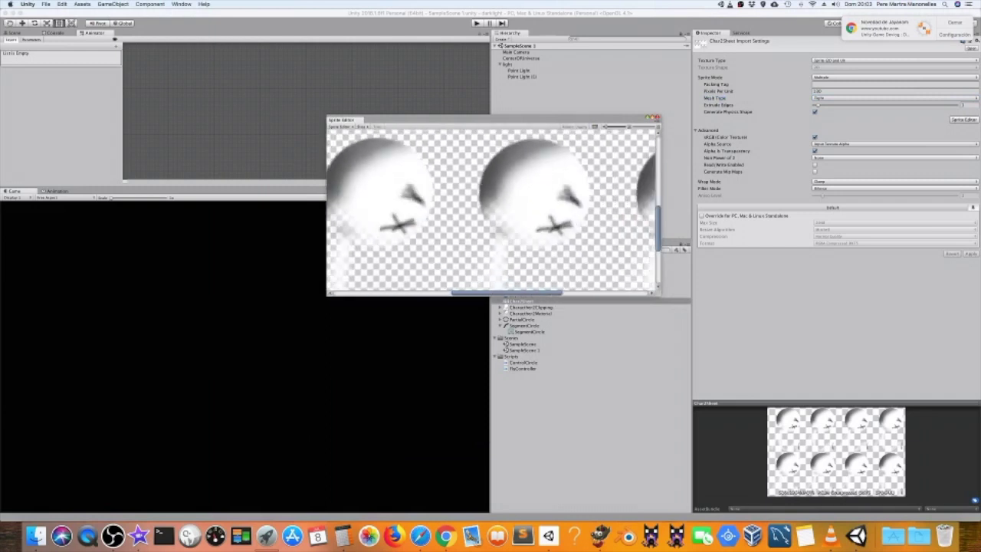
{"action": "scroll", "coordinate": [491, 208], "scroll_direction": "down", "scroll_amount": 4}
{"action": "scroll", "coordinate": [491, 209], "scroll_direction": "down", "scroll_amount": 1}
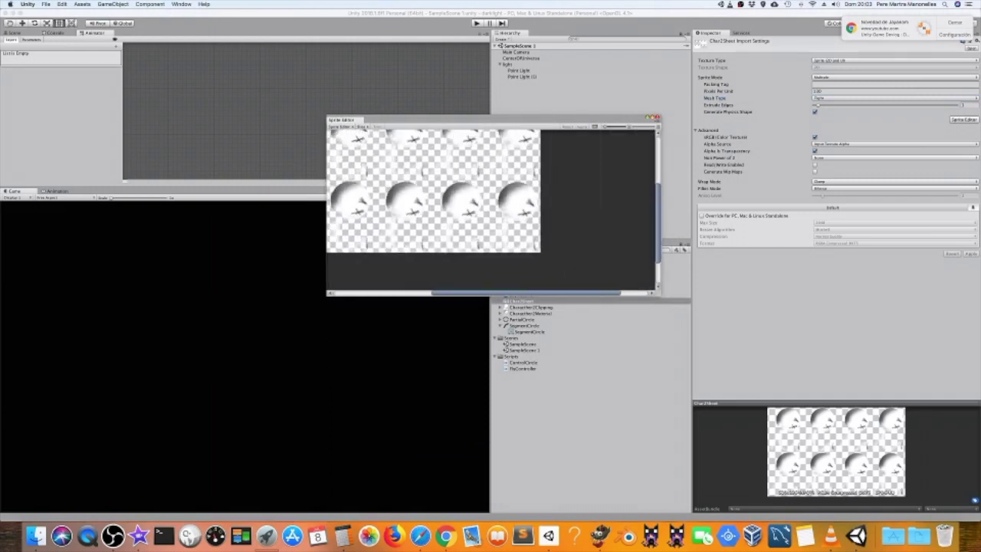
{"action": "left_click", "coordinate": [373, 148]}
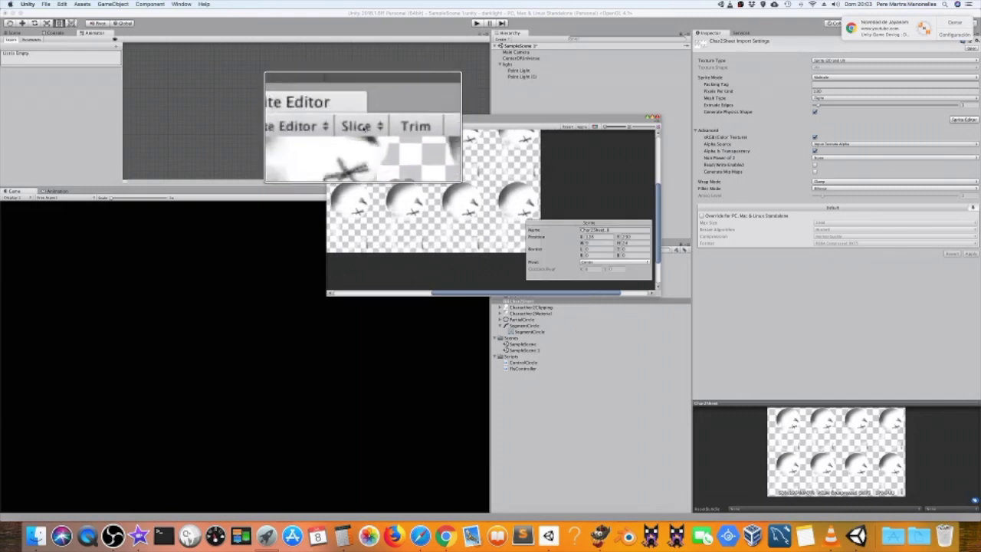
- Slice the sheet using Grid By Cell Size with a 28-pixel cell width
{"action": "left_click", "coordinate": [359, 126]}
{"action": "left_click", "coordinate": [435, 134]}
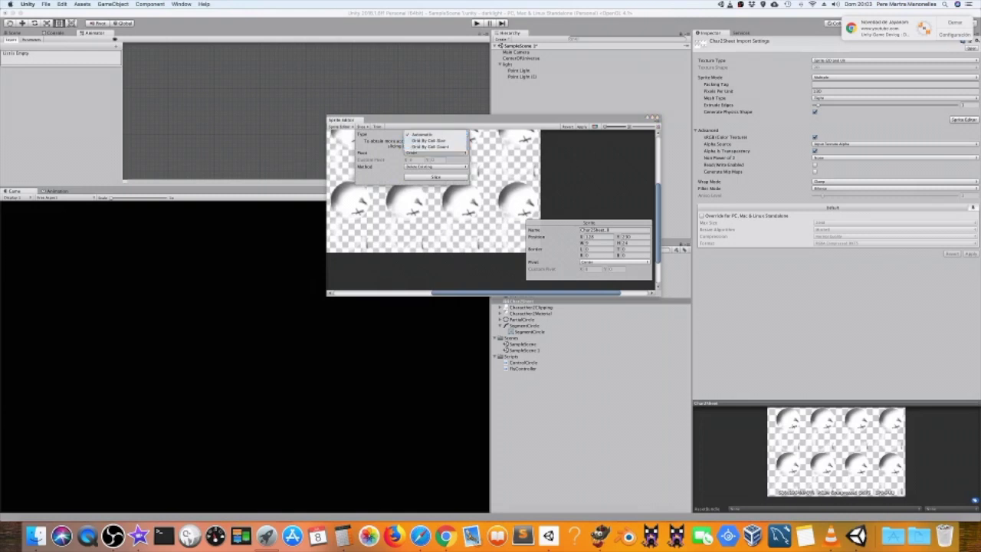
{"action": "left_click", "coordinate": [427, 140]}
{"action": "left_click", "coordinate": [420, 141]}
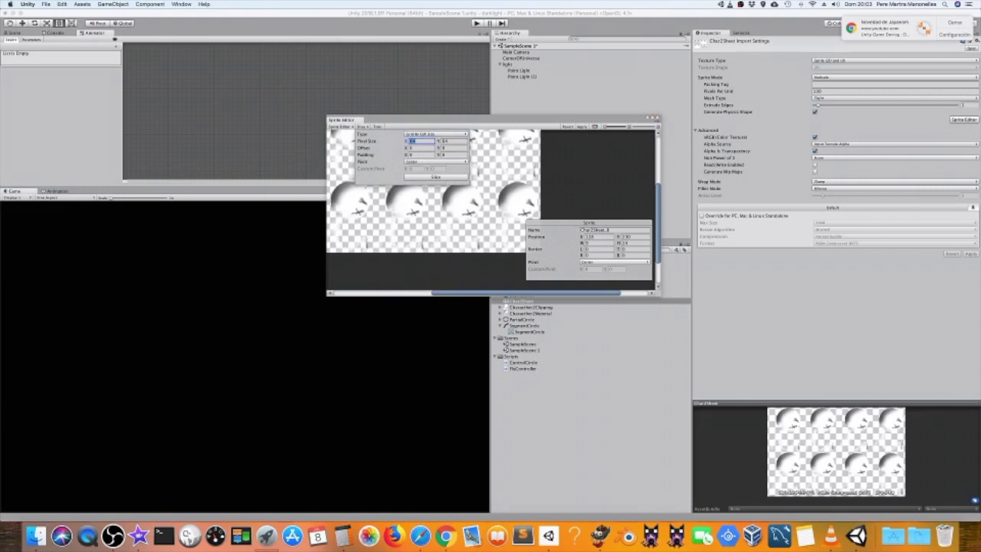
{"action": "type", "text": "28"}
{"action": "left_click", "coordinate": [452, 141]}
{"action": "left_click", "coordinate": [420, 148]}
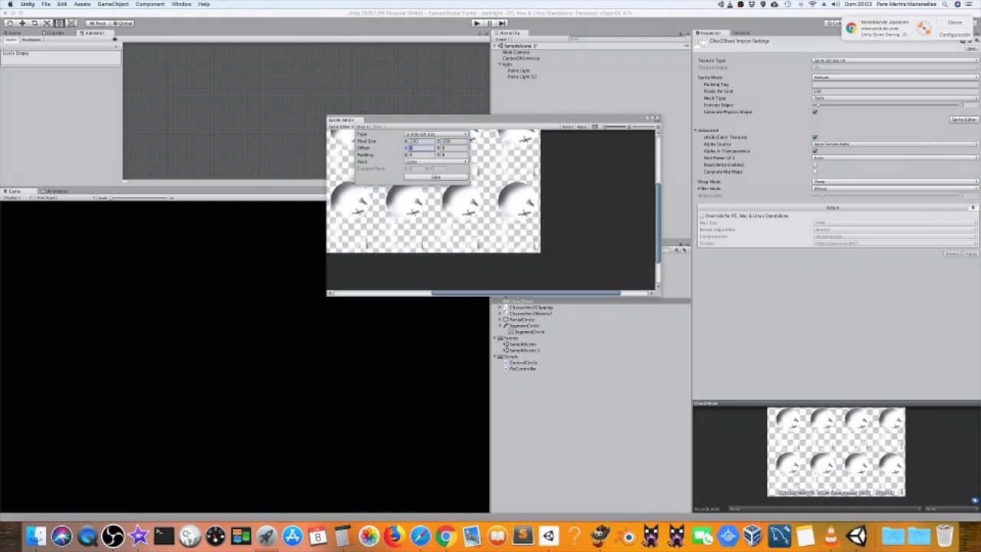
{"action": "left_click", "coordinate": [512, 215]}
- Check sliced frames Char2Sheet_2 and Char2Sheet_4, then apply the slicing
{"action": "left_click", "coordinate": [460, 207]}
{"action": "left_click", "coordinate": [456, 143]}
{"action": "key", "text": "q"}
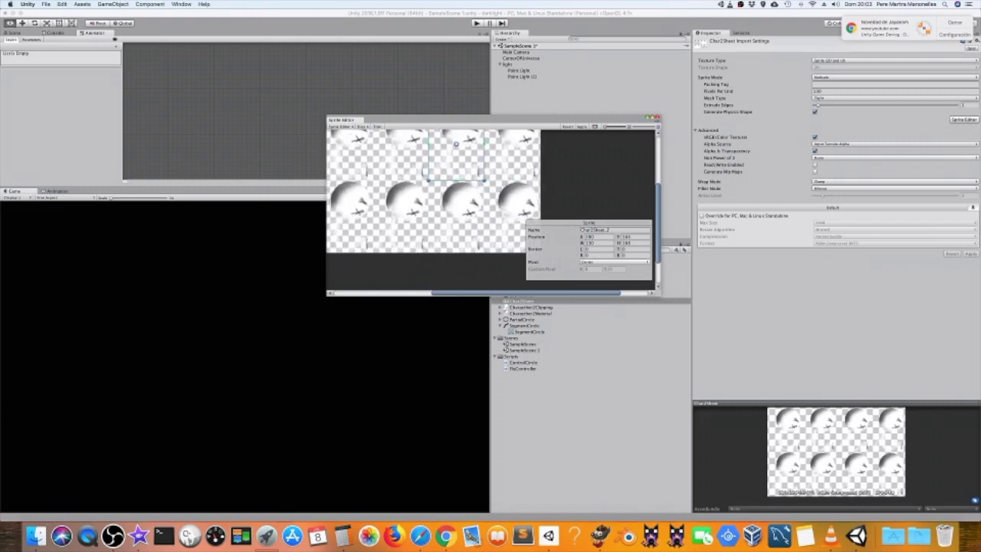
{"action": "middle_click_drag", "start_coordinate": [429, 199], "coordinate": [482, 231]}
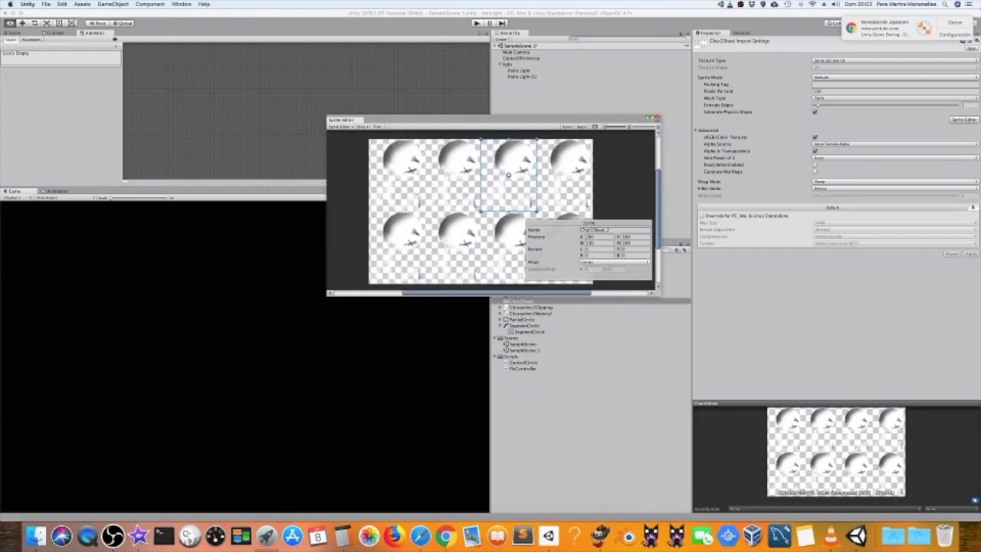
{"action": "left_click", "coordinate": [396, 245]}
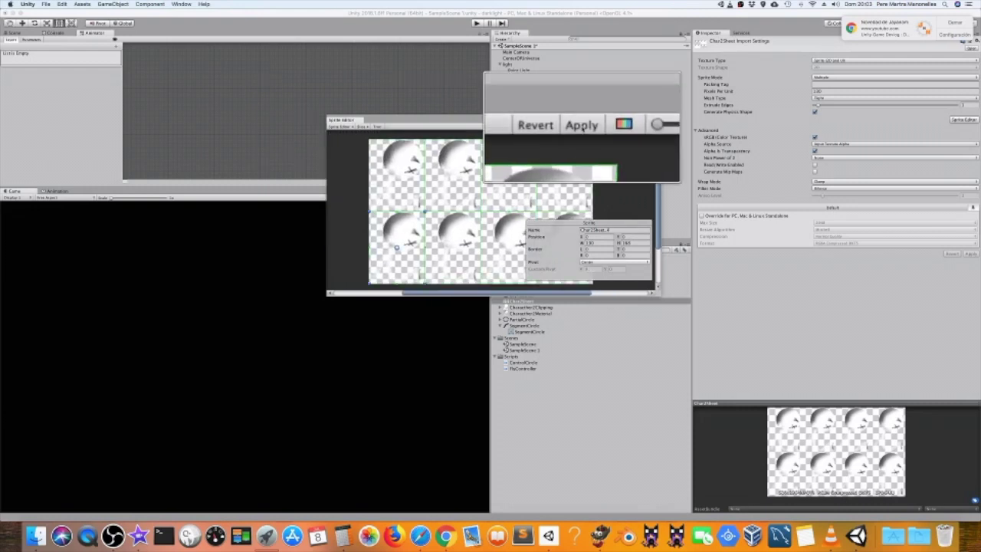
{"action": "left_click", "coordinate": [582, 128]}
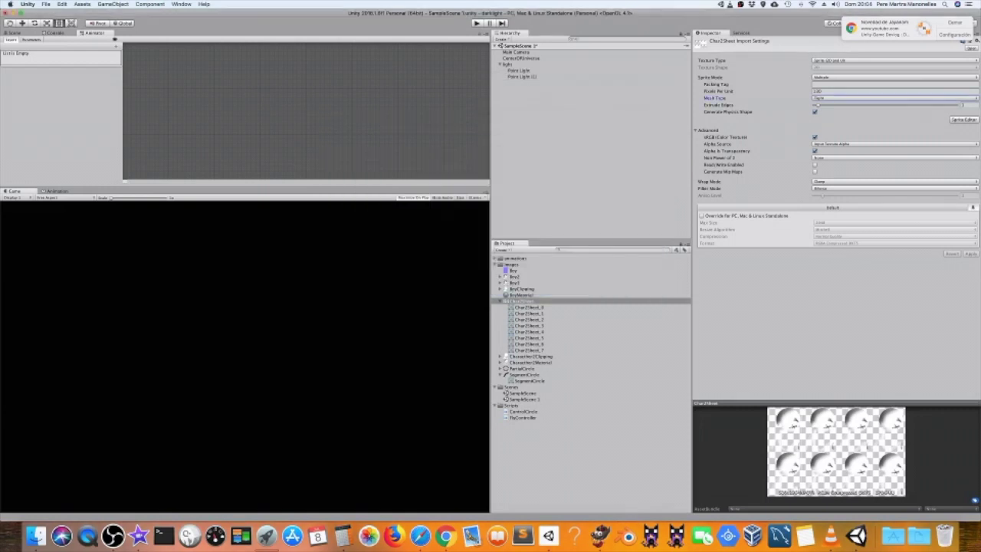
- Step through frames Char2Sheet_0 to Char2Sheet_7, return to _0, and switch to the Scene view
{"action": "left_click", "coordinate": [529, 306]}
{"action": "left_click", "coordinate": [529, 313]}
{"action": "left_click", "coordinate": [529, 319]}
{"action": "left_click", "coordinate": [529, 325]}
{"action": "left_click", "coordinate": [529, 332]}
{"action": "left_click", "coordinate": [529, 337]}
{"action": "left_click", "coordinate": [529, 343]}
{"action": "left_click", "coordinate": [529, 350]}
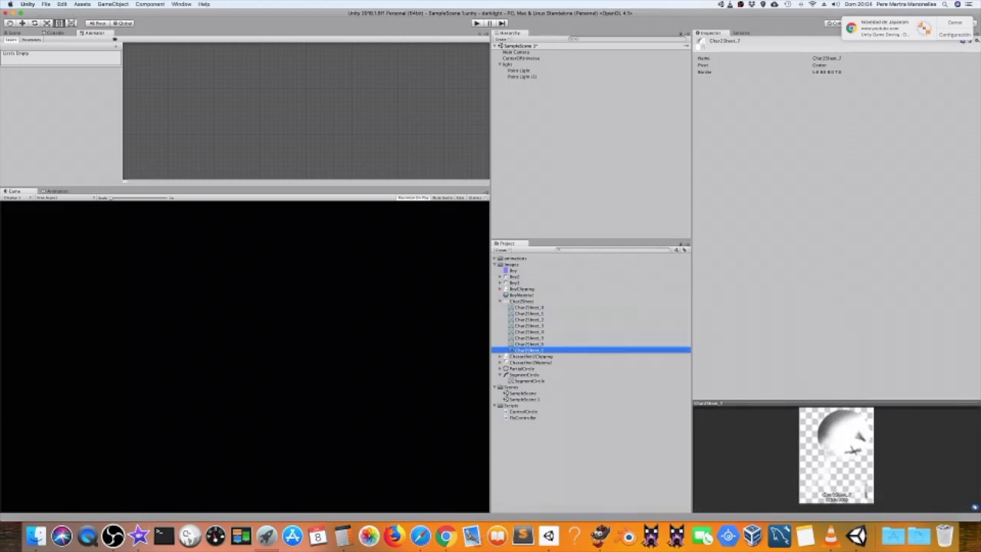
{"action": "left_click", "coordinate": [529, 307]}
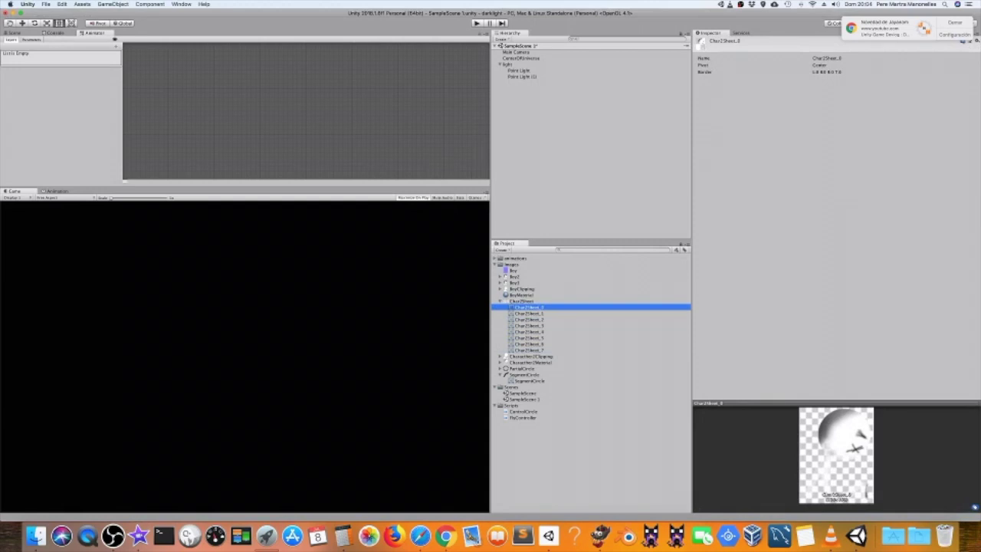
{"action": "key", "text": "super+1"}
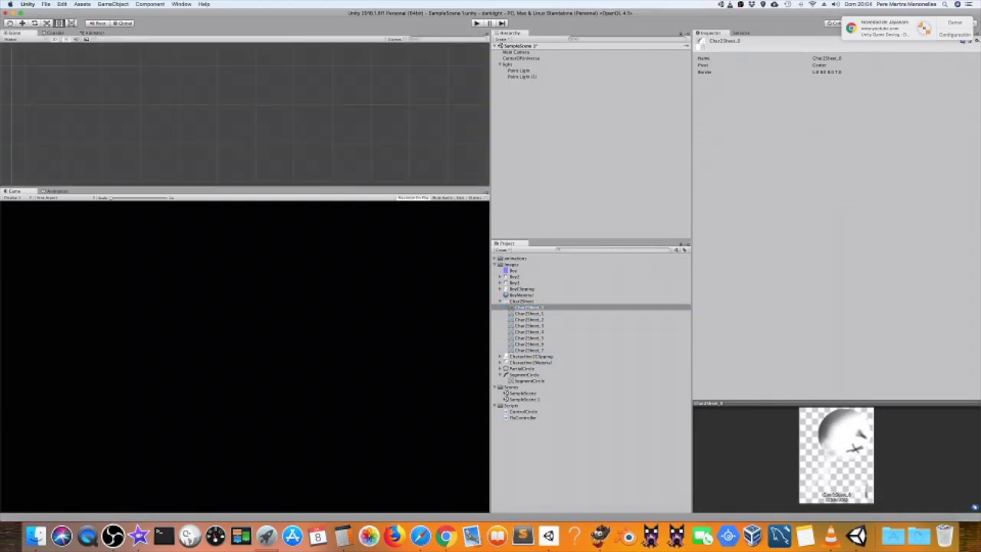
- Drag Char2Sheet_0 into the camera frame in the Scene and select the new object
{"action": "left_click", "coordinate": [519, 70]}
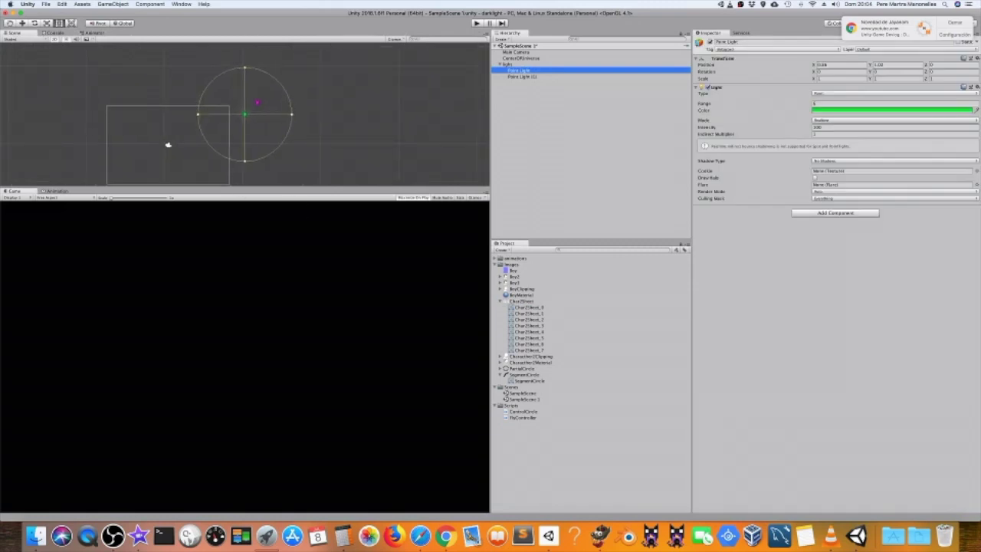
{"action": "left_click_drag", "start_coordinate": [529, 307], "coordinate": [242, 113]}
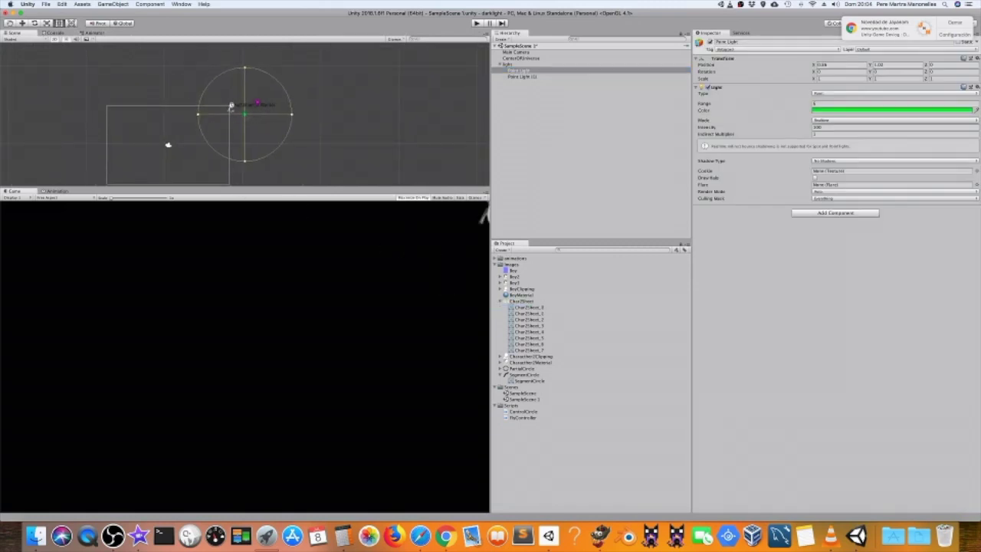
{"action": "left_click_drag", "start_coordinate": [242, 113], "coordinate": [165, 145]}
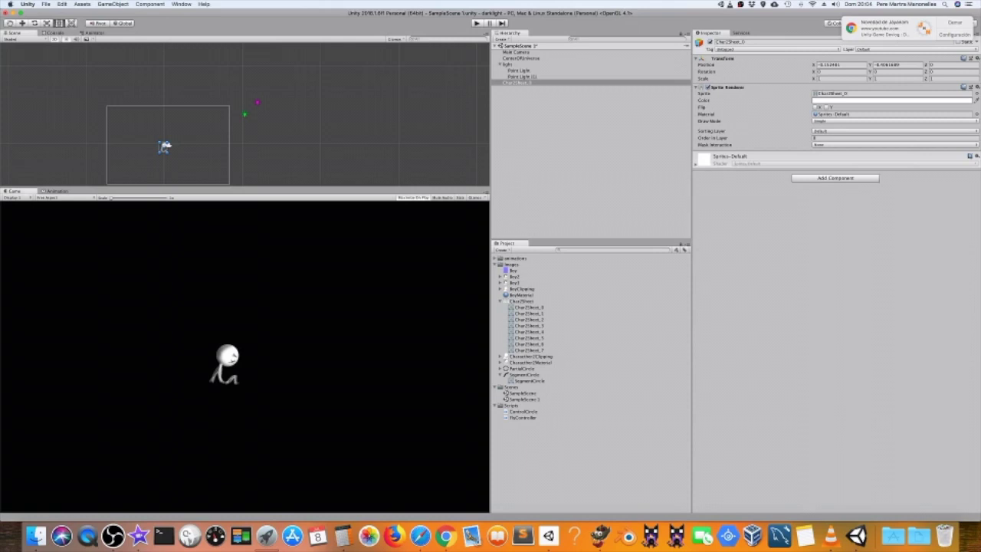
{"action": "left_click", "coordinate": [516, 82]}
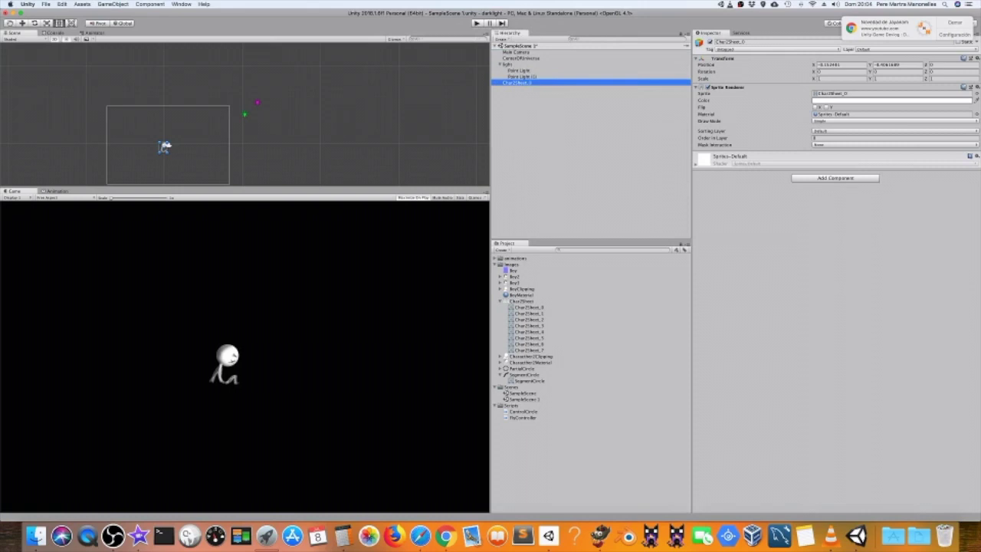
- In the Animation window, create a clip named Char2Idle saved in the animations folder
{"action": "key", "text": "super+6"}
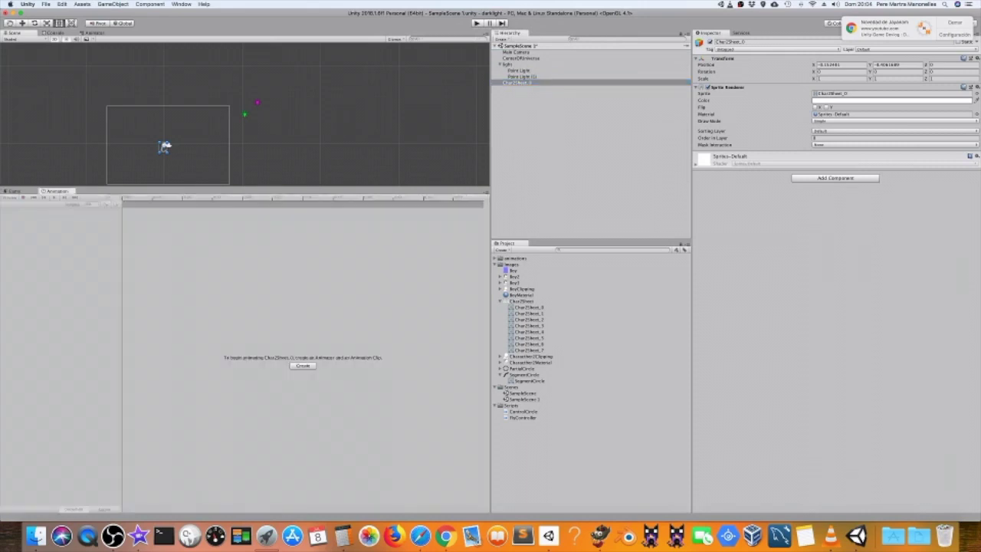
{"action": "left_click_drag", "start_coordinate": [58, 191], "coordinate": [60, 192]}
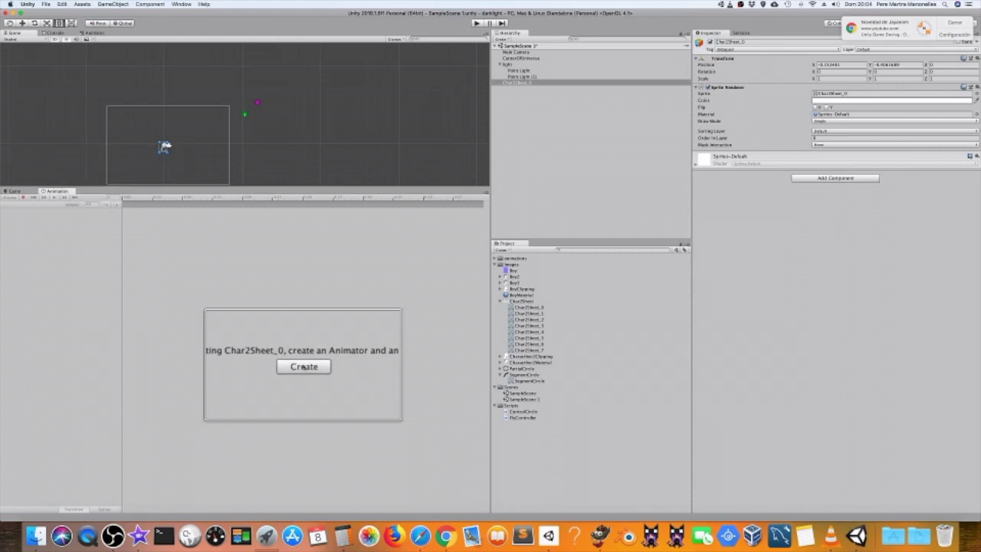
{"action": "left_click", "coordinate": [304, 367]}
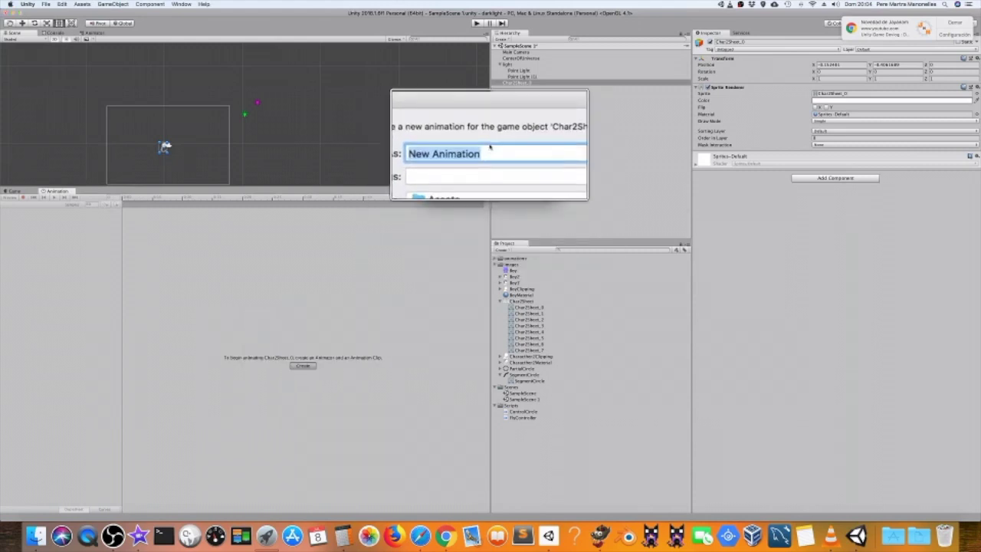
{"action": "double_click", "coordinate": [486, 149]}
{"action": "left_click", "coordinate": [489, 148]}
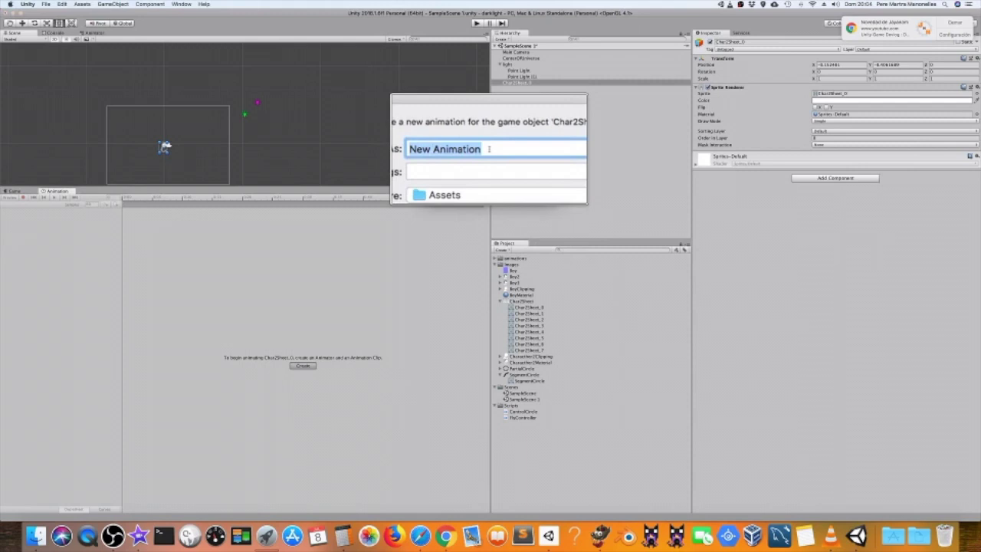
{"action": "type", "text": "Char2Idle"}
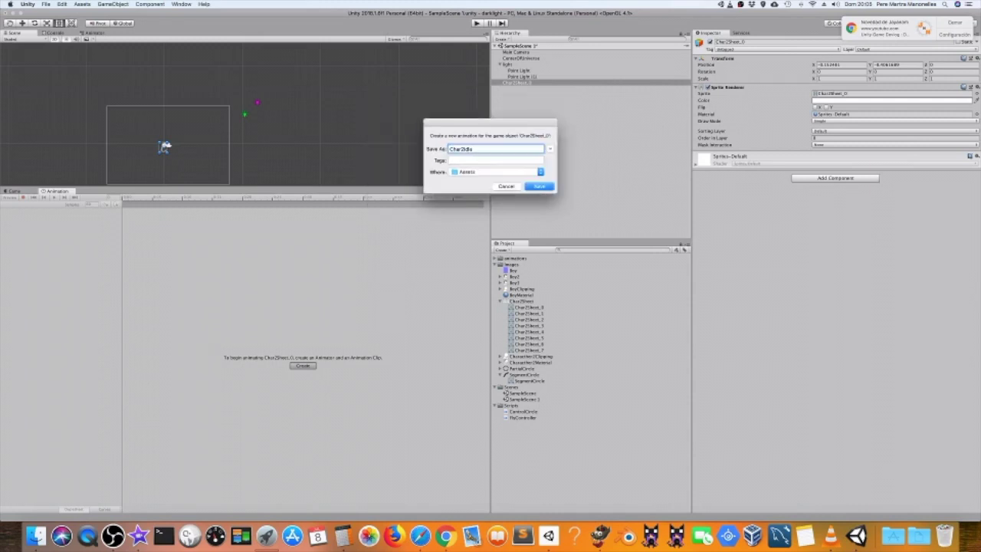
{"action": "left_click", "coordinate": [550, 149]}
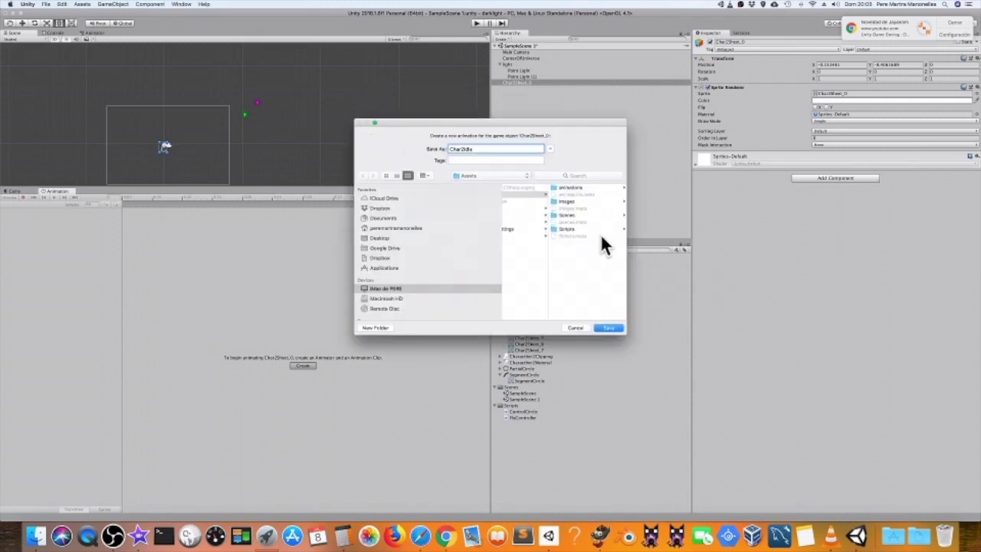
{"action": "left_click", "coordinate": [569, 187]}
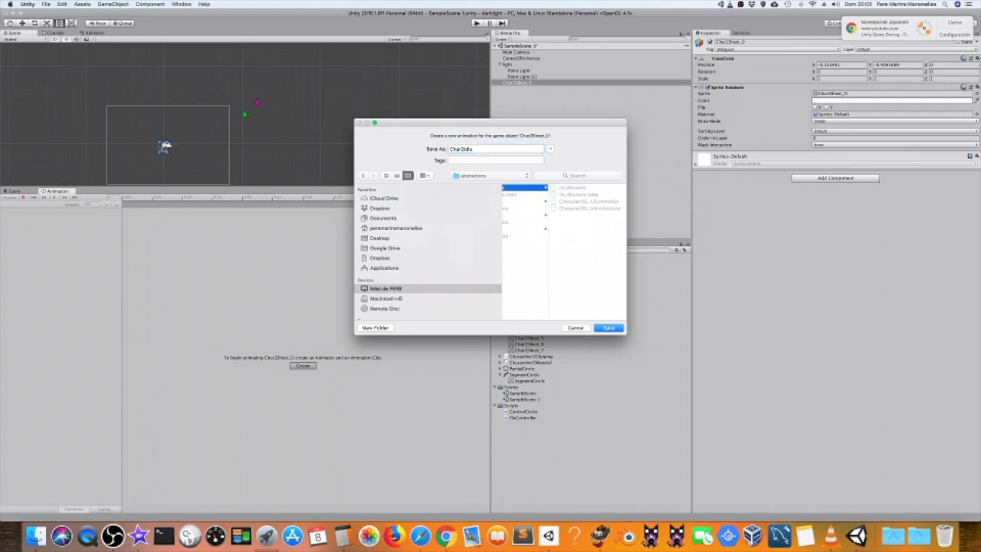
{"action": "key", "text": "Return"}
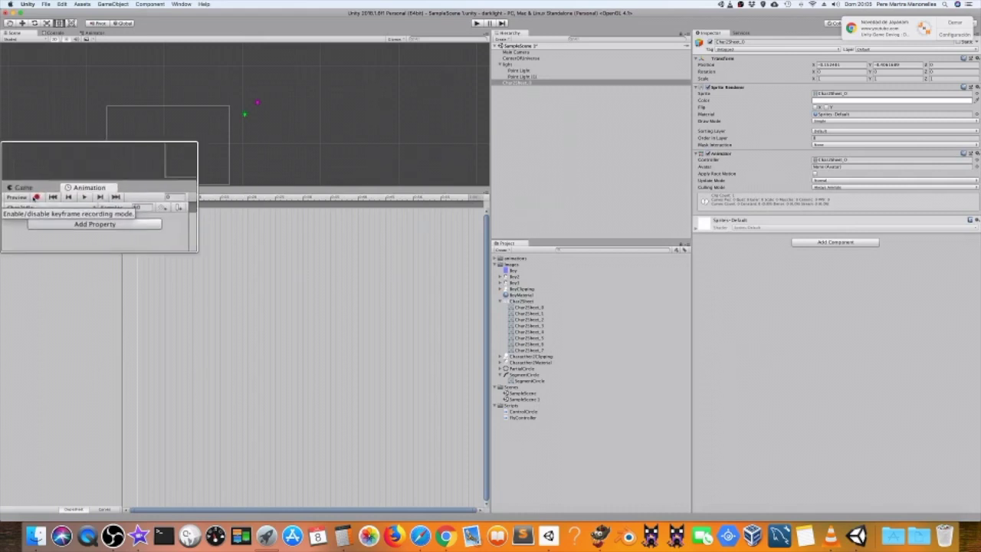
- Turn on recording and drop Char2Sheet_0 through _7 onto the timeline as eight keyframes
{"action": "left_click", "coordinate": [24, 197]}
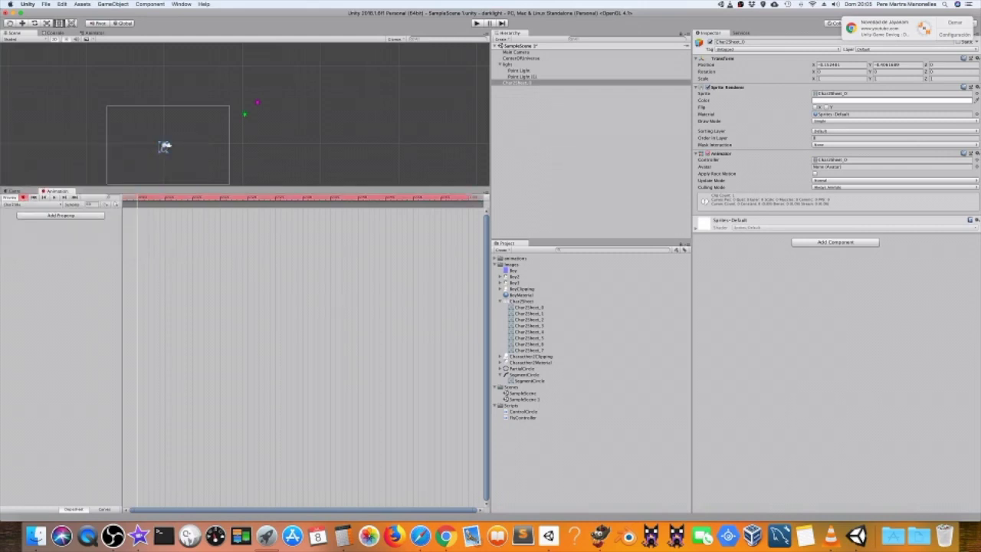
{"action": "left_click", "coordinate": [529, 313]}
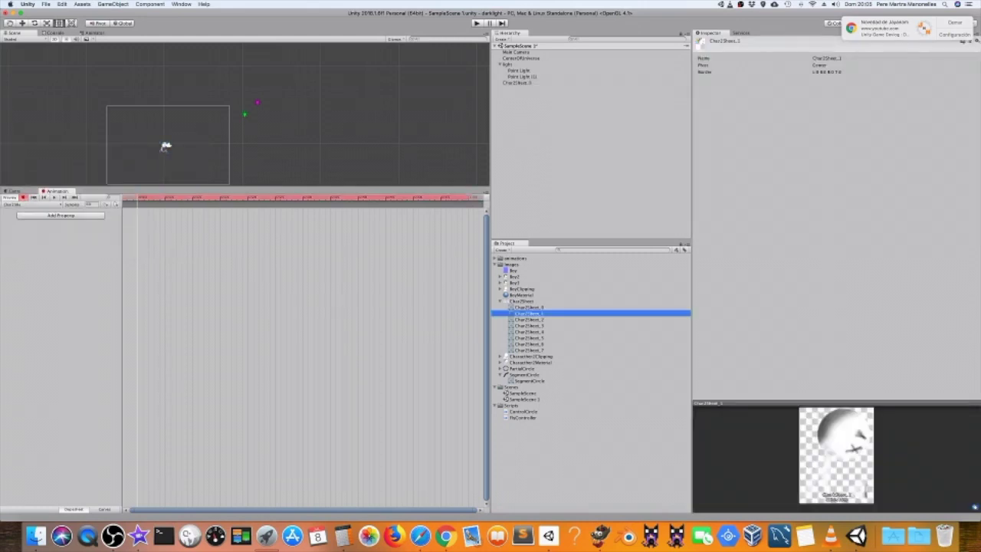
{"action": "left_click", "coordinate": [529, 306]}
{"action": "left_click", "coordinate": [529, 350], "text": "shift"}
{"action": "left_click_drag", "start_coordinate": [530, 305], "coordinate": [146, 203]}
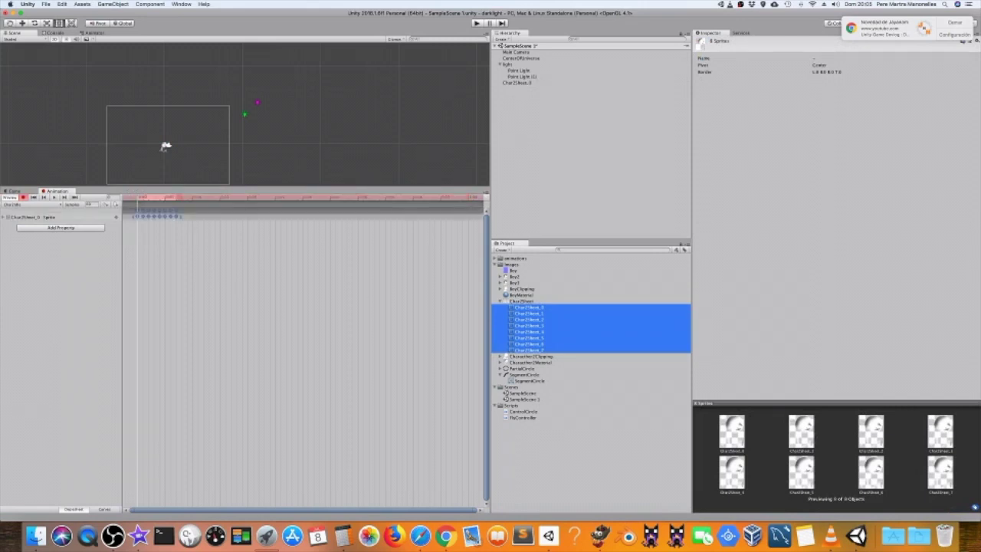
- Append Char2Sheet_6, 5, 4 and 3 after the last keyframe, then select frames 2 and 1
{"action": "left_click", "coordinate": [529, 343]}
{"action": "left_click_drag", "start_coordinate": [529, 343], "coordinate": [192, 212]}
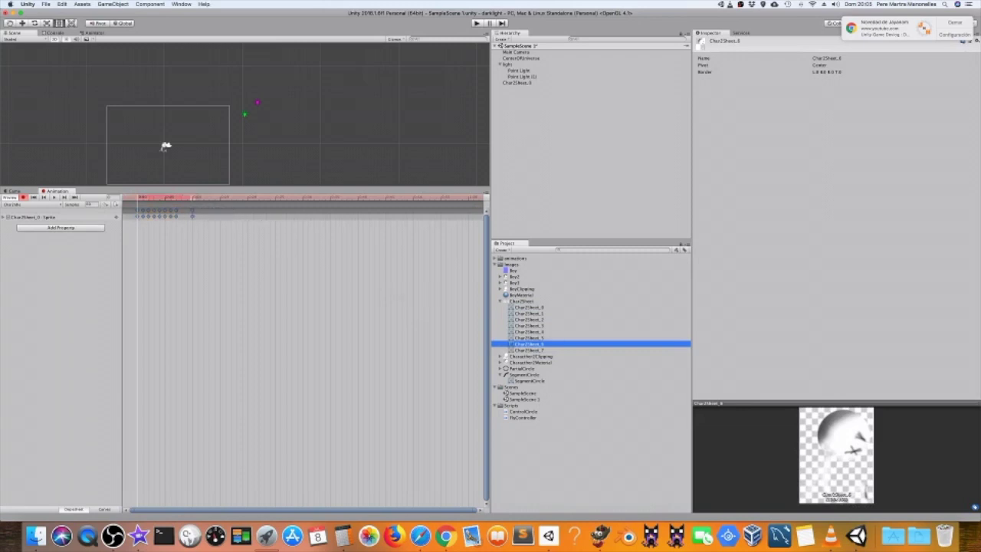
{"action": "left_click", "coordinate": [190, 210]}
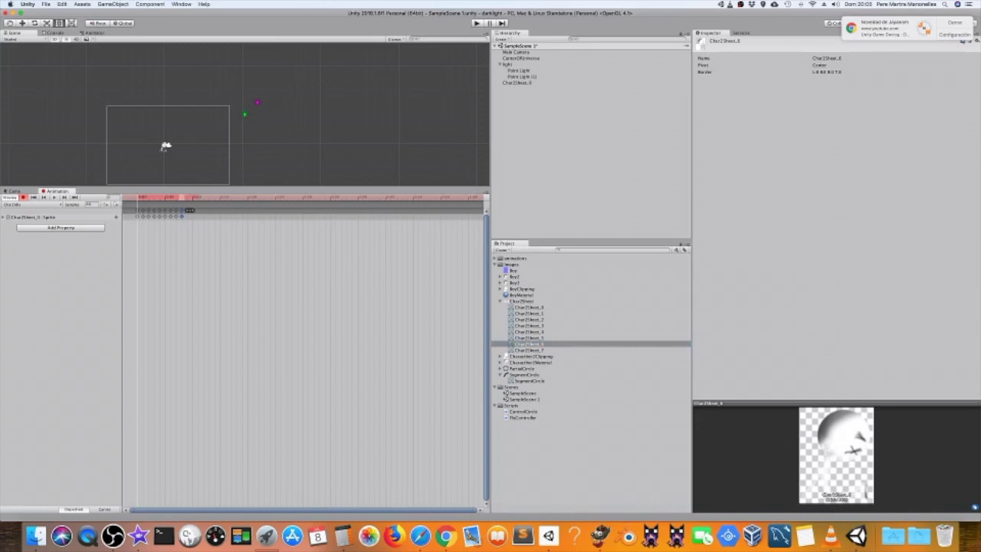
{"action": "left_click_drag", "start_coordinate": [529, 344], "coordinate": [189, 210]}
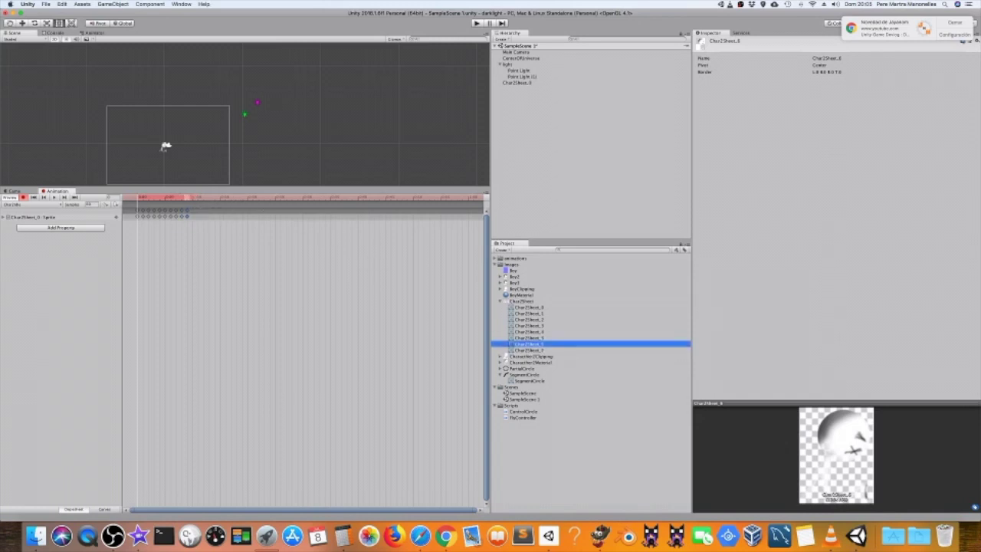
{"action": "left_click", "coordinate": [529, 338]}
{"action": "left_click_drag", "start_coordinate": [529, 338], "coordinate": [193, 210]}
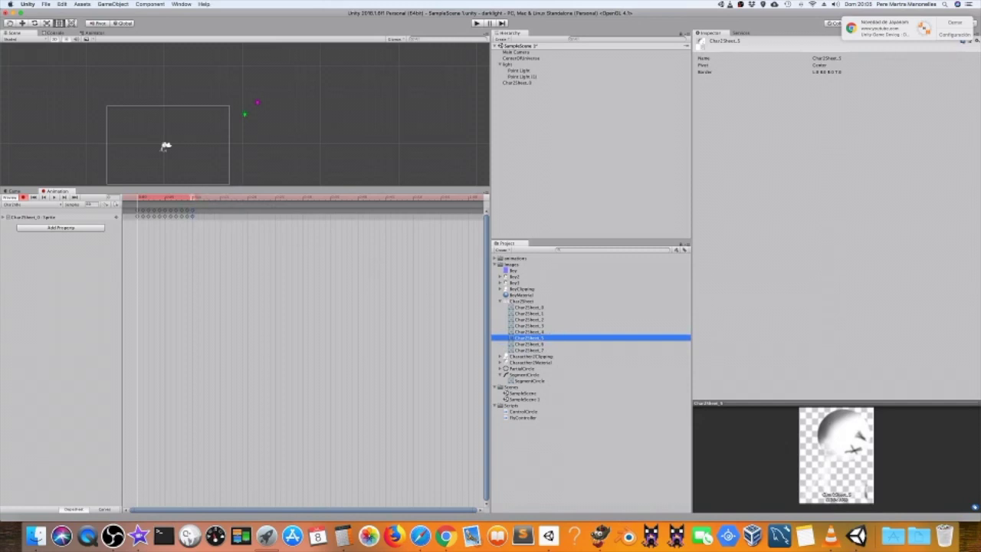
{"action": "left_click_drag", "start_coordinate": [529, 329], "coordinate": [197, 210]}
{"action": "left_click_drag", "start_coordinate": [529, 326], "coordinate": [198, 210]}
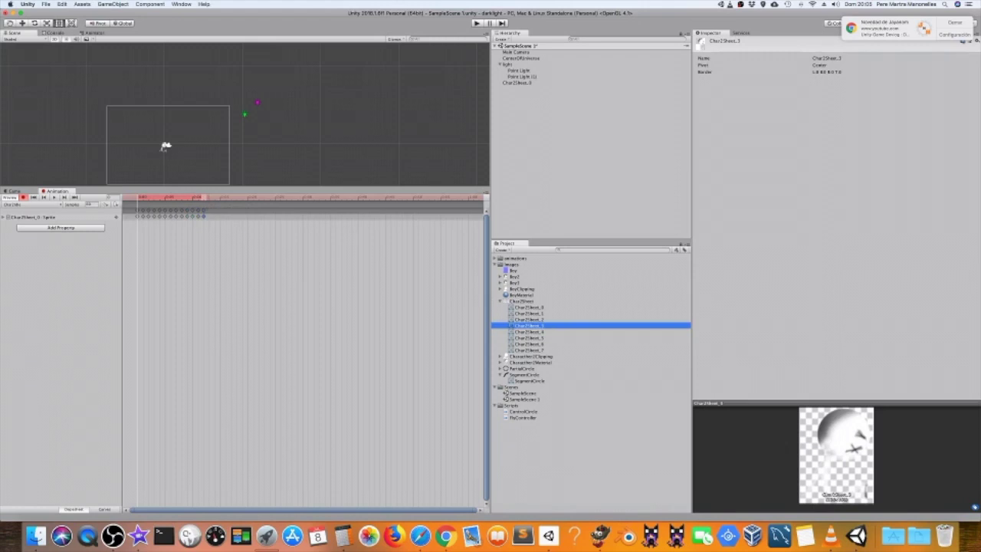
{"action": "left_click", "coordinate": [529, 320]}
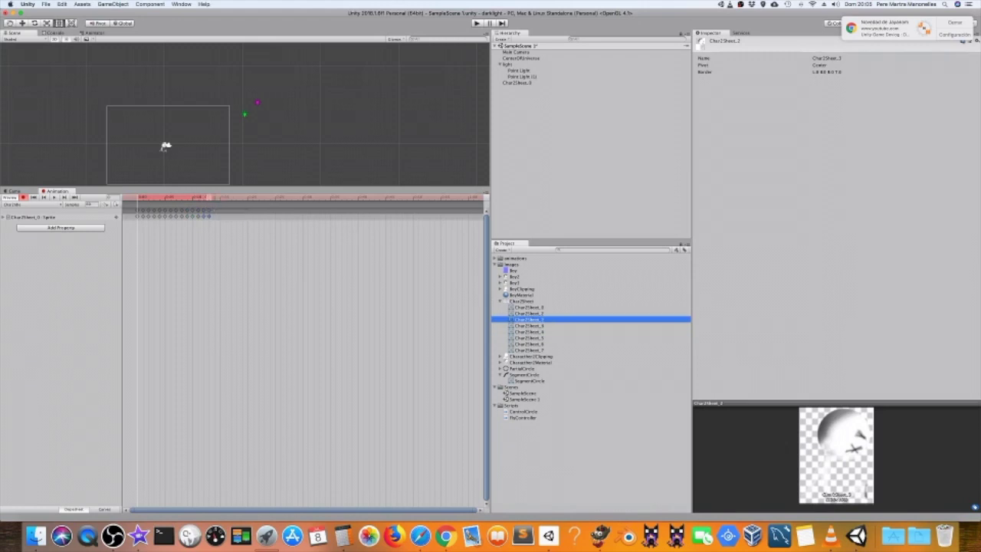
{"action": "left_click", "coordinate": [529, 313]}
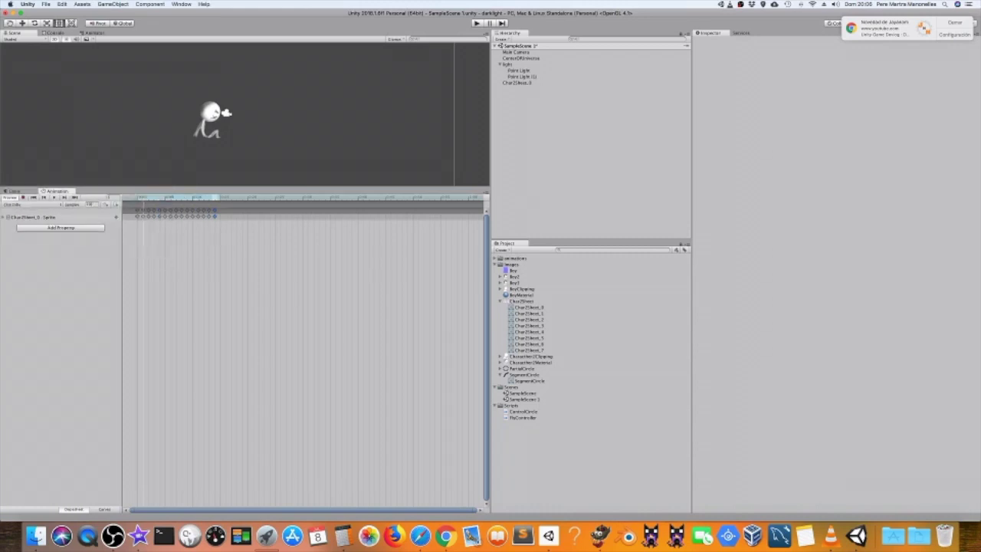
- Preview Char2Idle playing, frame the character in the Scene view, then stop the preview
{"action": "scroll", "coordinate": [302, 353], "scroll_direction": "up", "scroll_amount": 5}
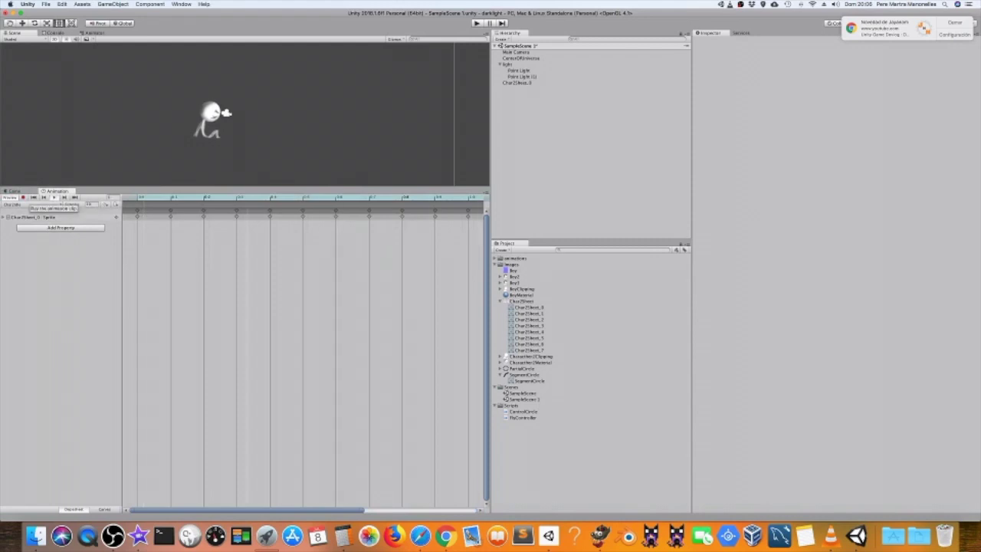
{"action": "left_click", "coordinate": [53, 197]}
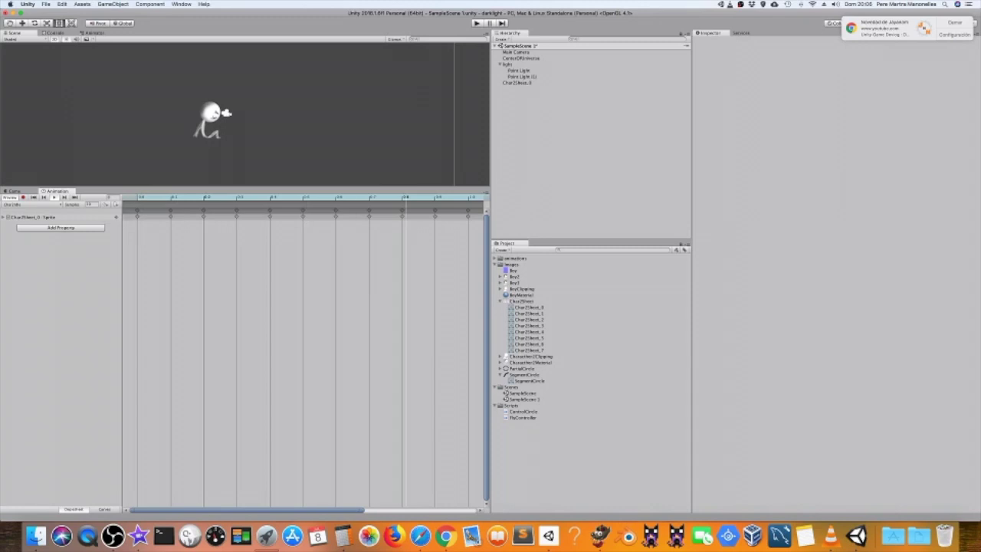
{"action": "key", "text": "f"}
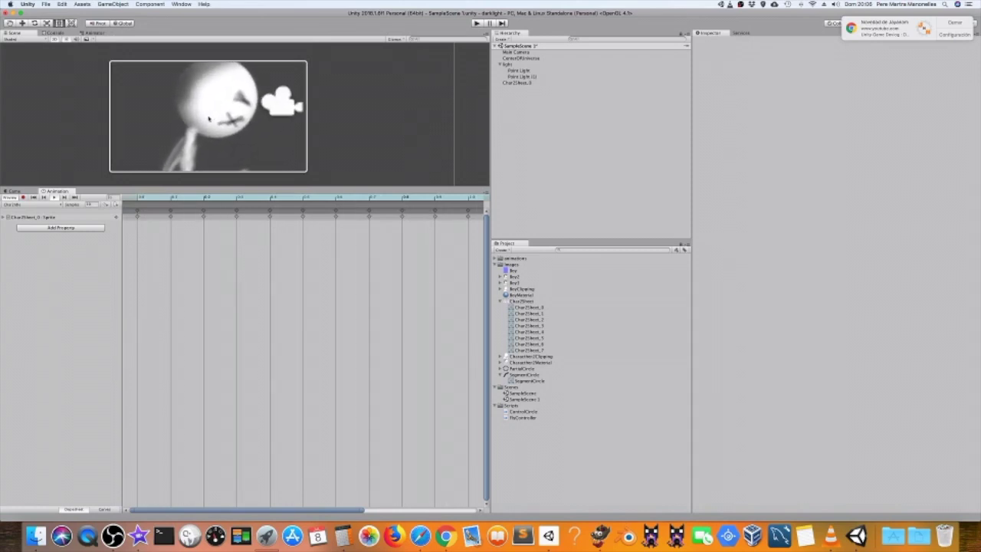
{"action": "scroll", "coordinate": [208, 117], "scroll_direction": "down", "scroll_amount": 2}
{"action": "scroll", "coordinate": [209, 117], "scroll_direction": "down", "scroll_amount": 2}
{"action": "scroll", "coordinate": [211, 117], "scroll_direction": "down", "scroll_amount": 3}
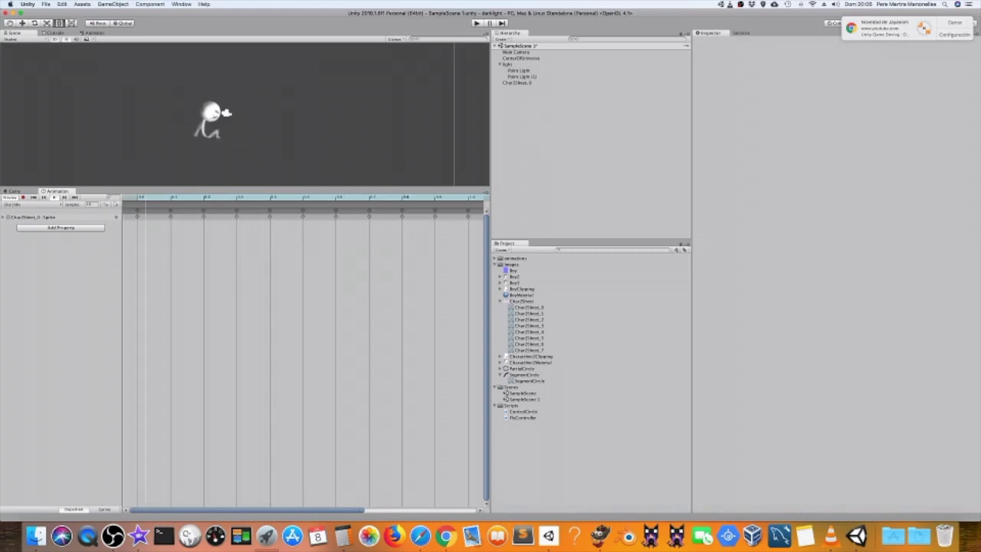
{"action": "left_click", "coordinate": [23, 197]}
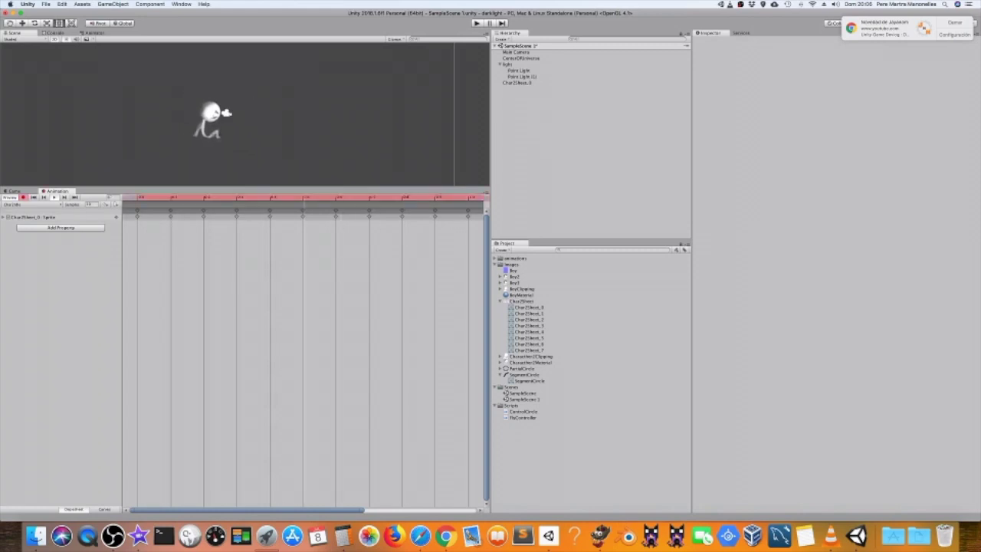
- Start the idle animation playing again with Space to watch it full screen
{"action": "key", "text": "space"}
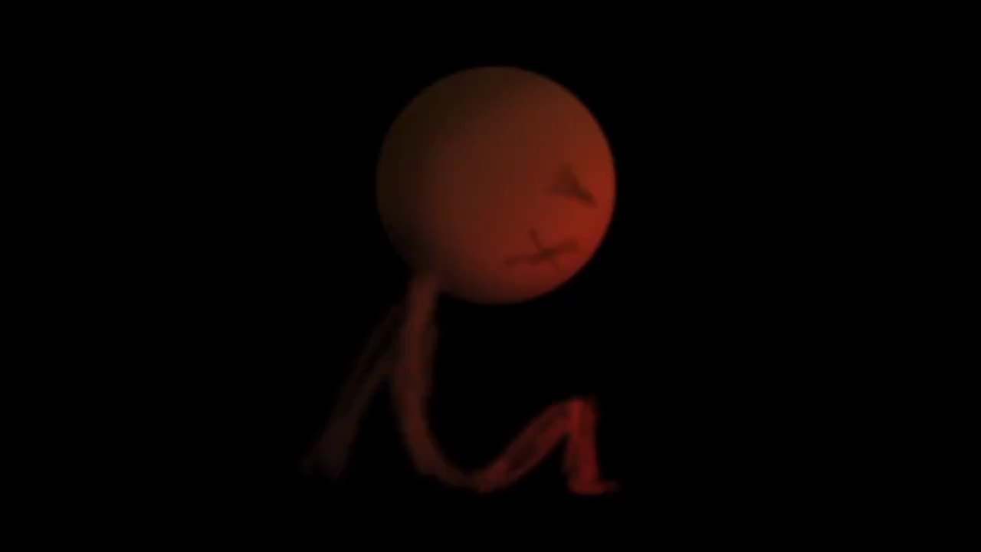